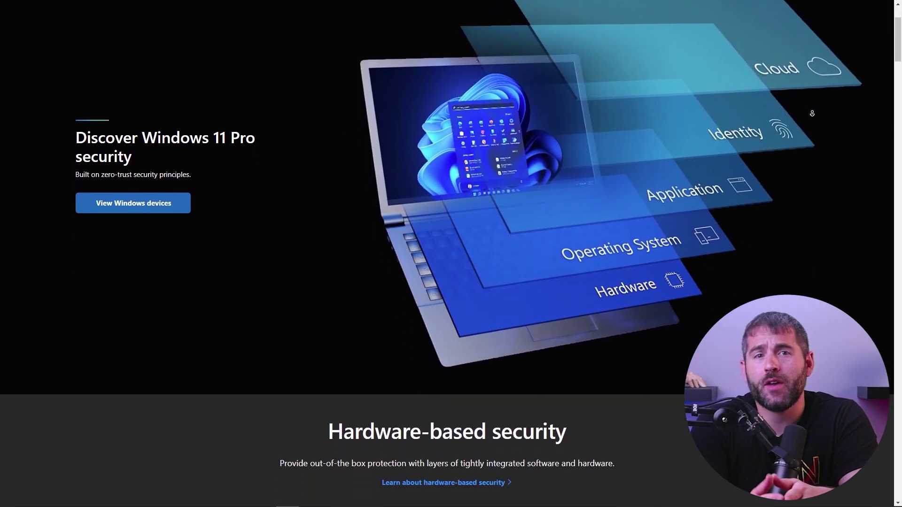
pyautogui.scroll(-5, 811, 113)
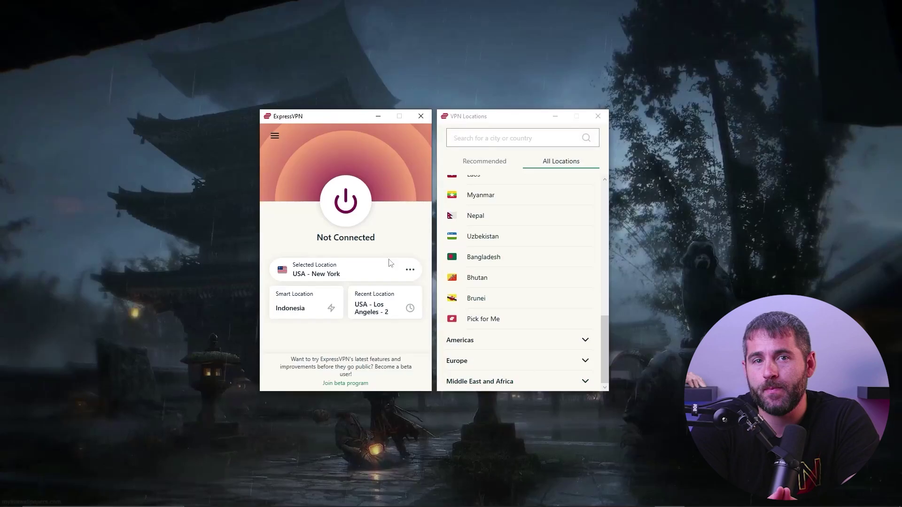
# Step: Connect ExpressVPN to USA - Los Angeles - 2 and bring the Kill Switch settings forward
pyautogui.click(346, 202)
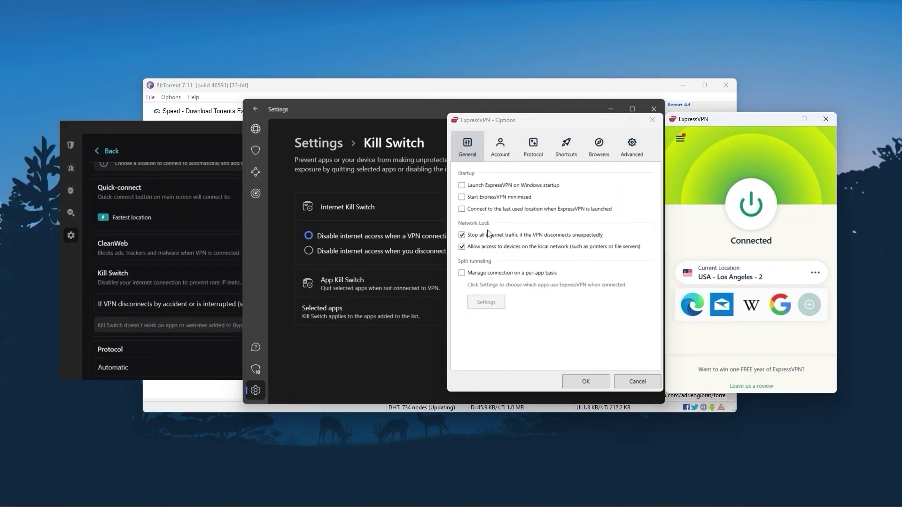
pyautogui.click(383, 127)
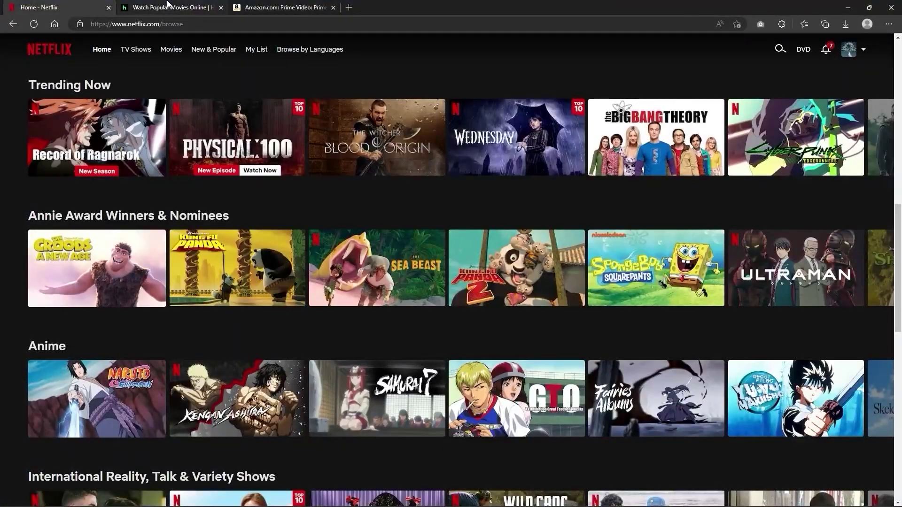
# Step: Switch the browser from the Hulu tab to the Amazon Prime Video tab
pyautogui.click(168, 7)
pyautogui.click(282, 8)
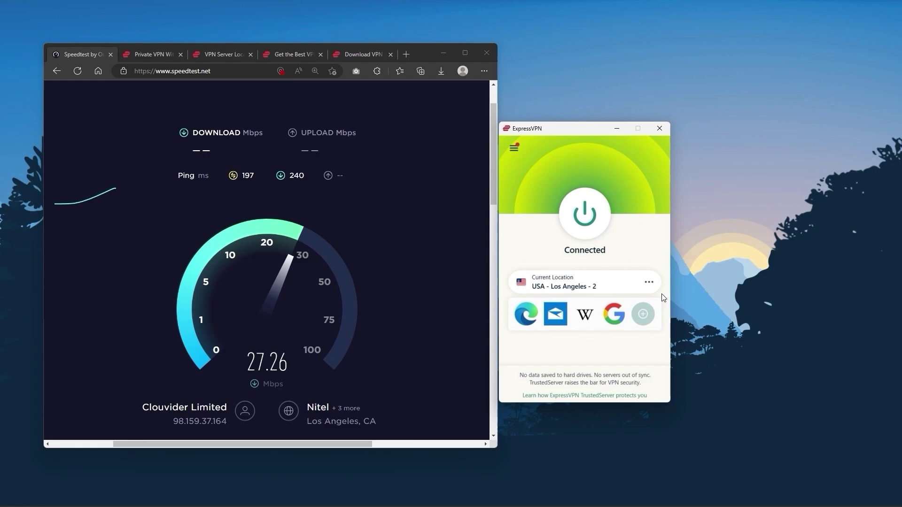
# Step: Open ExpressVPN's VPN Locations list and expand the Europe region's countries
pyautogui.click(646, 285)
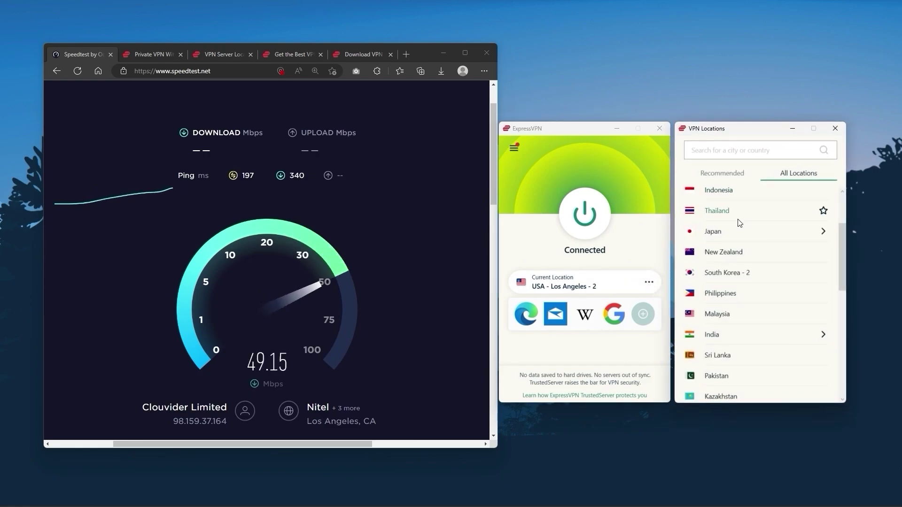
pyautogui.scroll(-5, 754, 285)
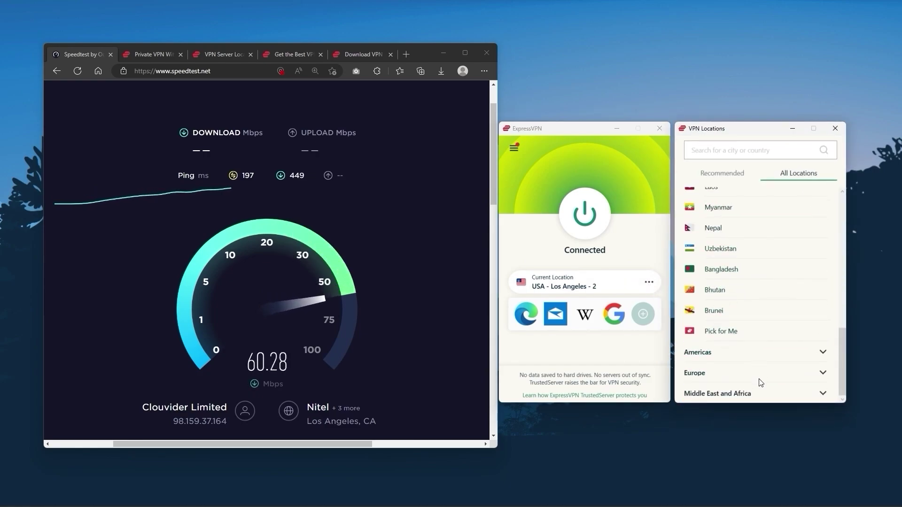
pyautogui.click(760, 373)
pyautogui.scroll(-5, 754, 363)
pyautogui.scroll(-5, 737, 373)
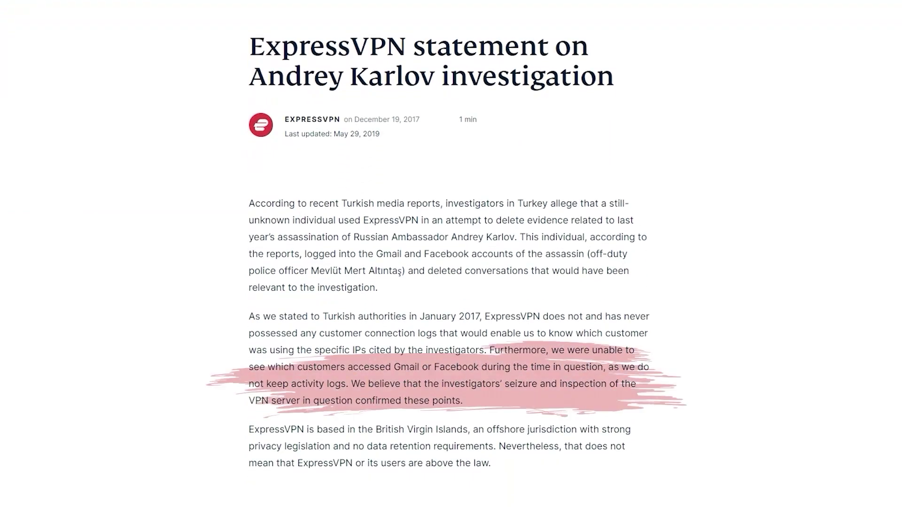
pyautogui.scroll(8, 269, 269)
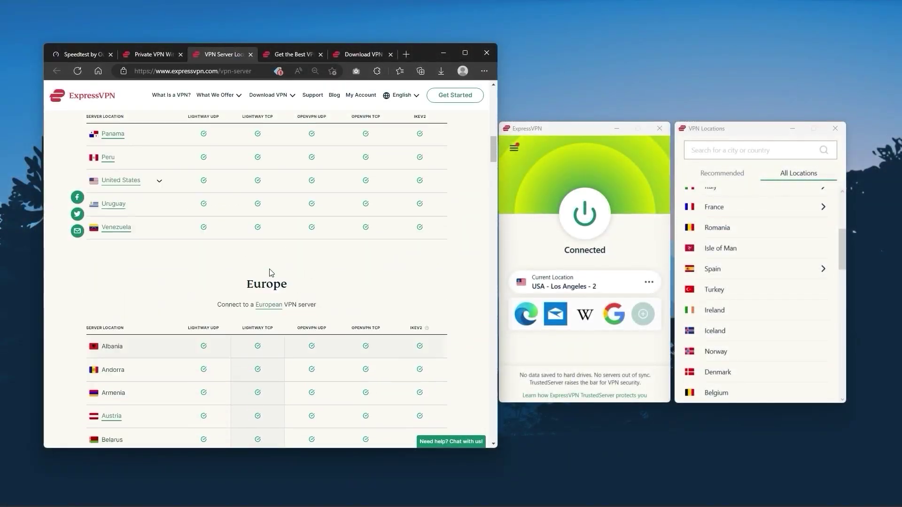
pyautogui.scroll(2, 269, 269)
pyautogui.scroll(-15, 270, 269)
pyautogui.scroll(-5, 270, 269)
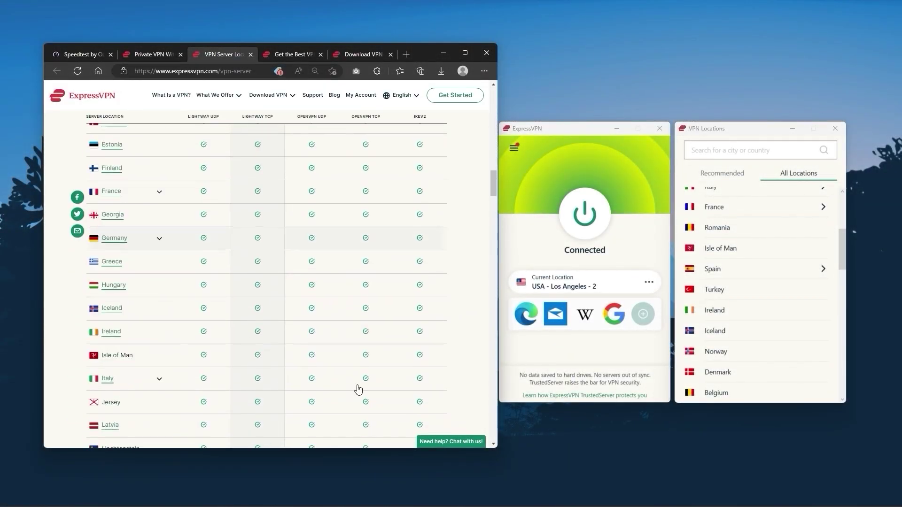
pyautogui.scroll(-3, 731, 270)
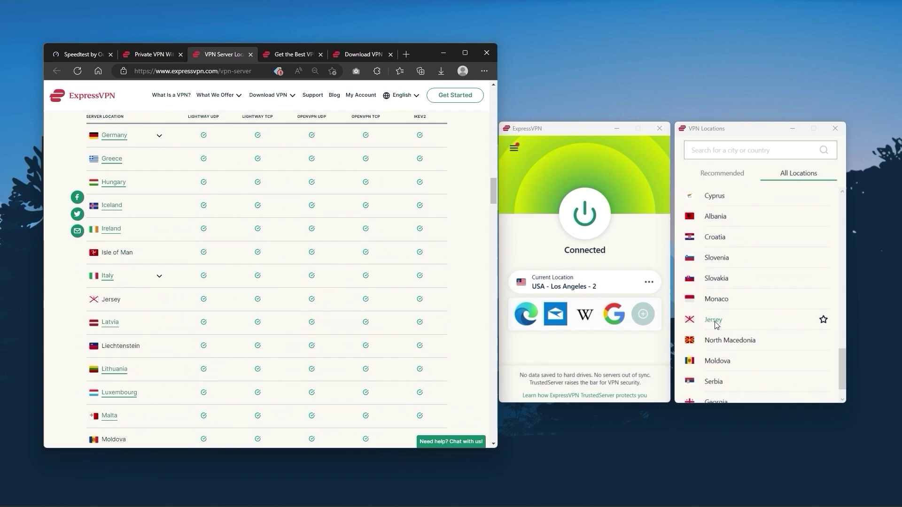
pyautogui.scroll(3, 742, 260)
pyautogui.scroll(3, 736, 250)
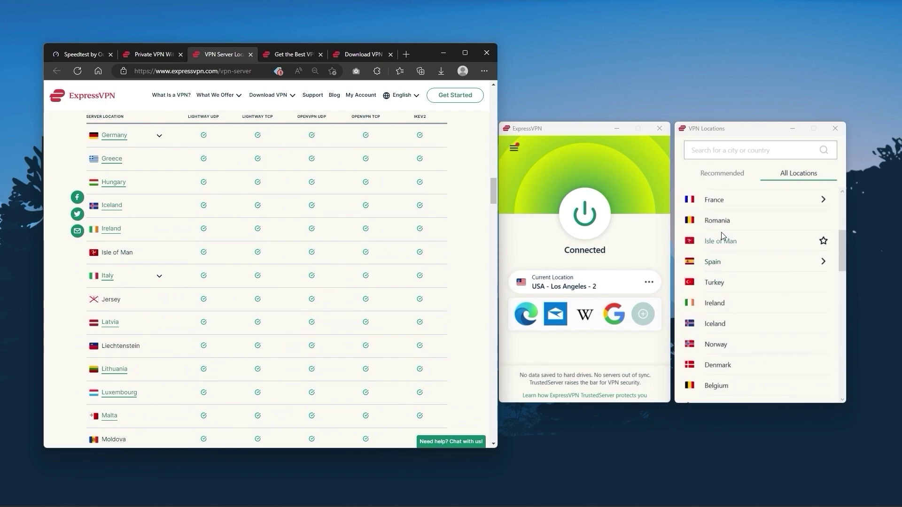
pyautogui.scroll(2, 720, 232)
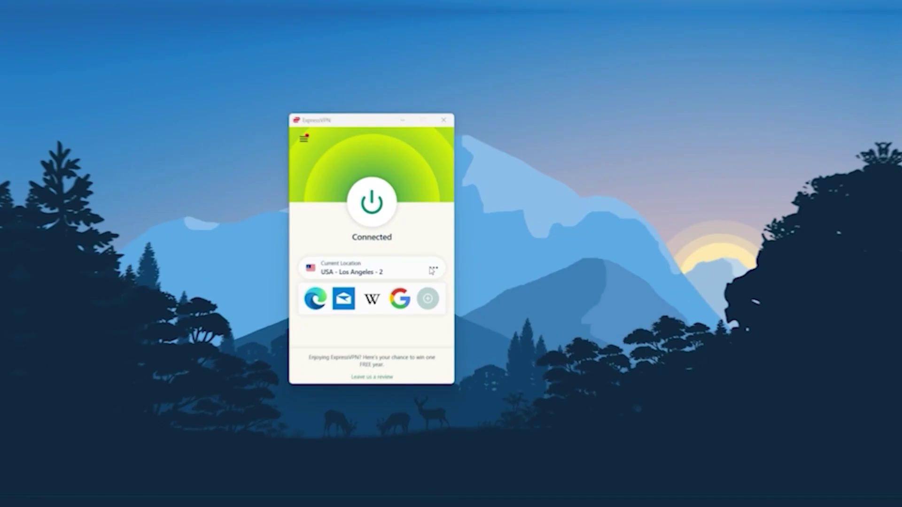
# Step: Show All Locations, expand the Americas region, then close the locations window
pyautogui.click(586, 156)
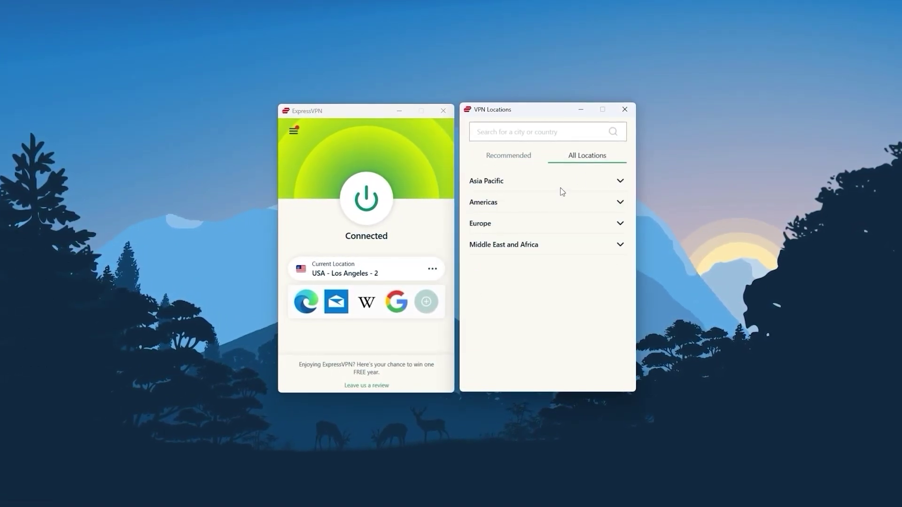
pyautogui.click(541, 211)
pyautogui.scroll(-5, 539, 247)
pyautogui.scroll(5, 540, 249)
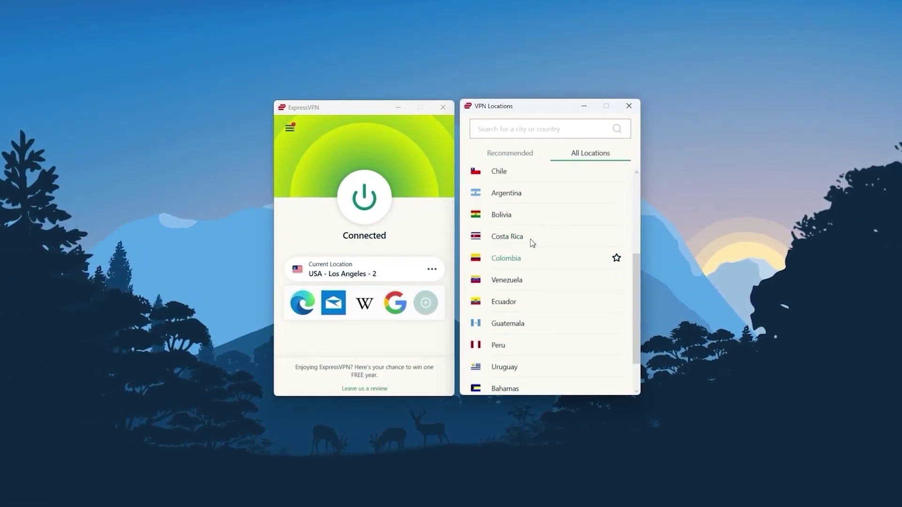
pyautogui.click(627, 106)
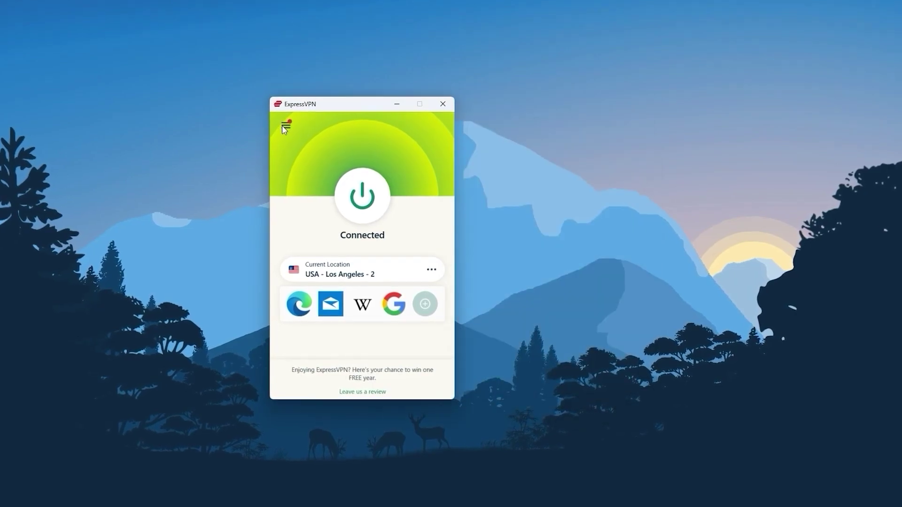
# Step: In ExpressVPN Options, dismiss the local network access warning and view the Protocol settings
pyautogui.click(284, 128)
pyautogui.click(310, 155)
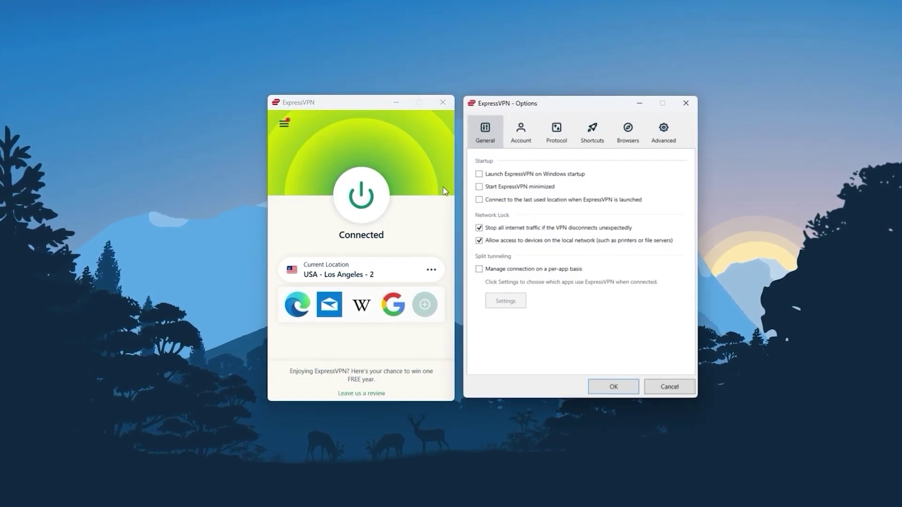
pyautogui.click(479, 239)
pyautogui.click(496, 268)
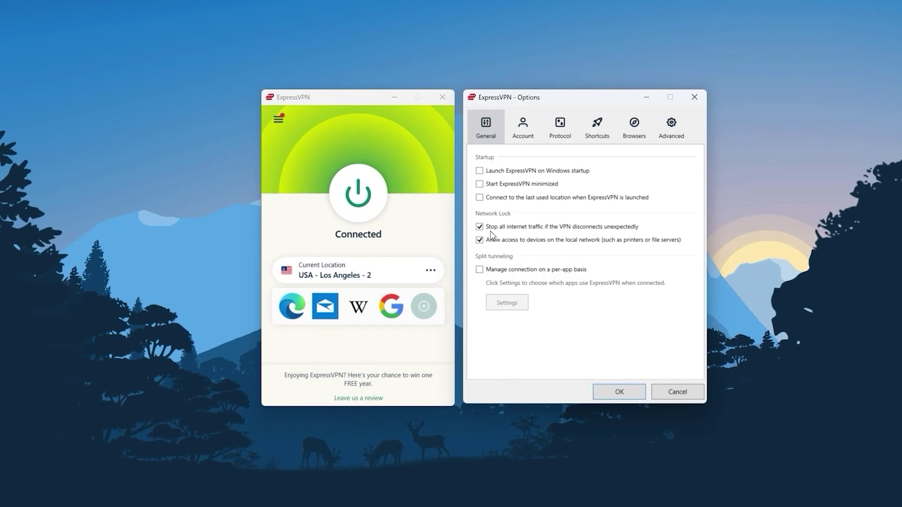
pyautogui.click(560, 128)
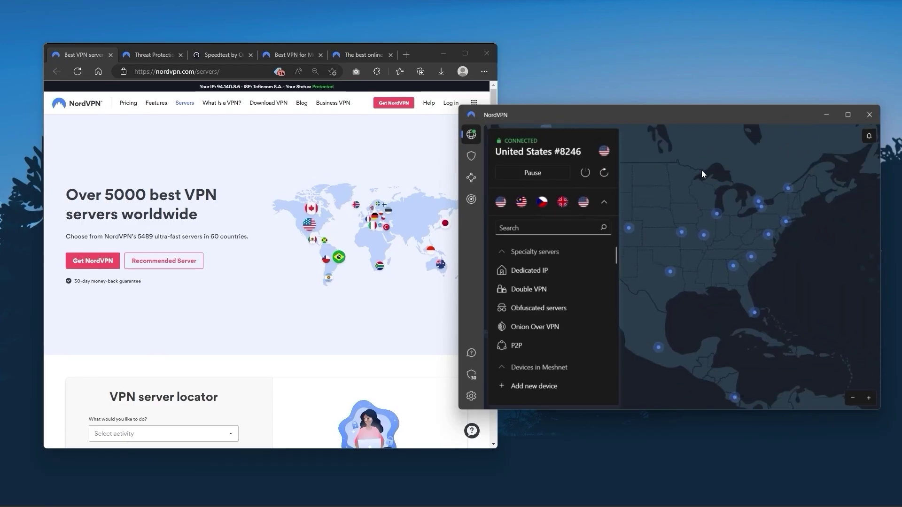
pyautogui.scroll(-3, 734, 188)
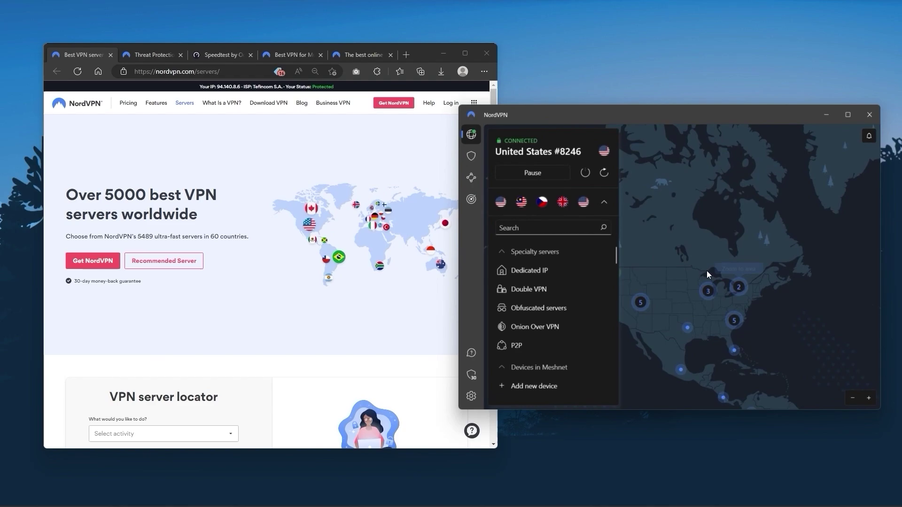
pyautogui.scroll(3, 672, 256)
pyautogui.scroll(-10, 550, 296)
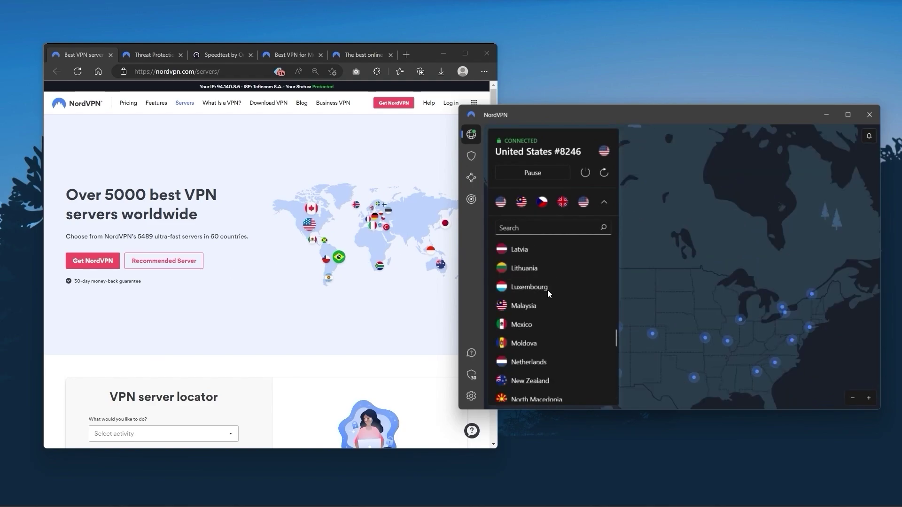
pyautogui.scroll(-5, 557, 310)
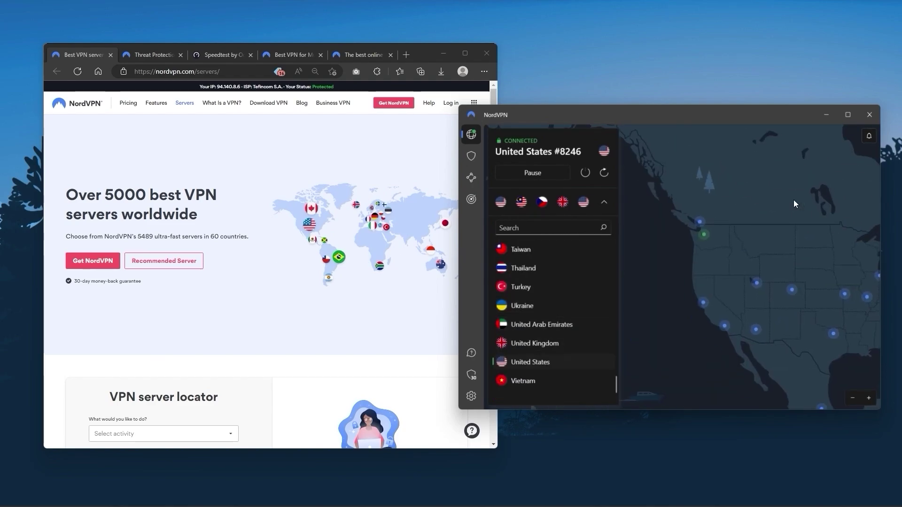
pyautogui.moveTo(793, 199); pyautogui.dragTo(626, 266)
pyautogui.scroll(8, 541, 340)
pyautogui.scroll(8, 541, 340)
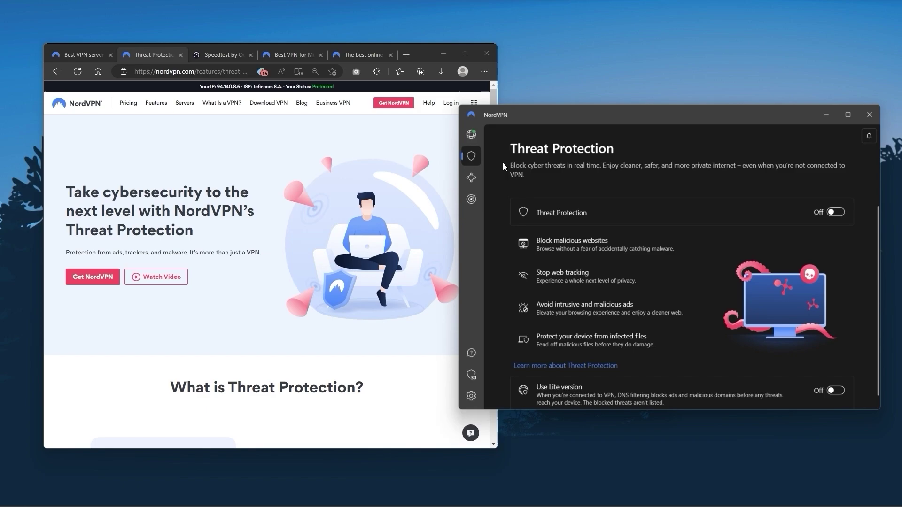
# Step: Browse NordVPN's server map, Threat Protection, Meshnet and Dark Web Monitor pages
pyautogui.click(471, 134)
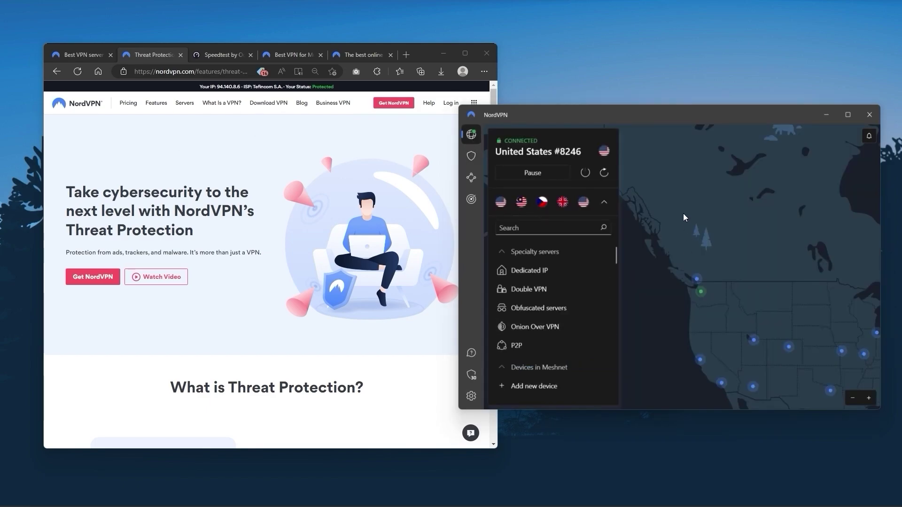
pyautogui.click(471, 156)
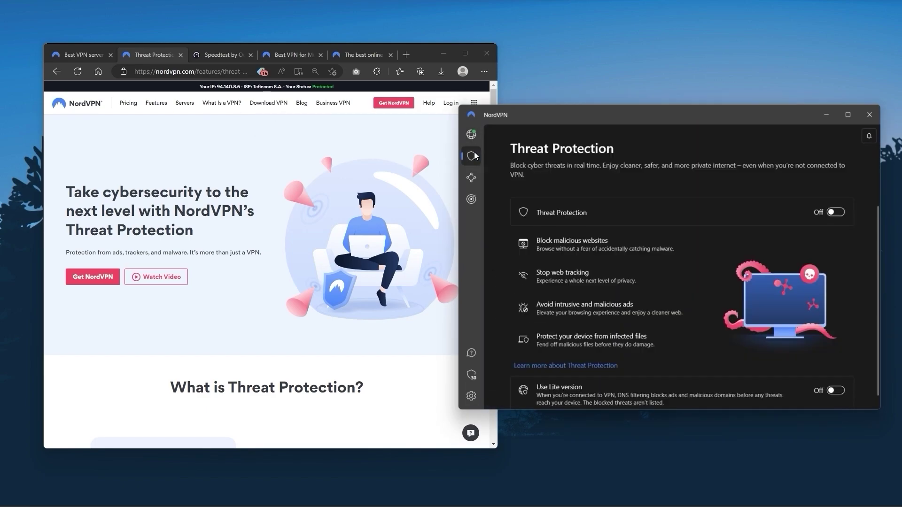
pyautogui.click(471, 178)
pyautogui.click(471, 199)
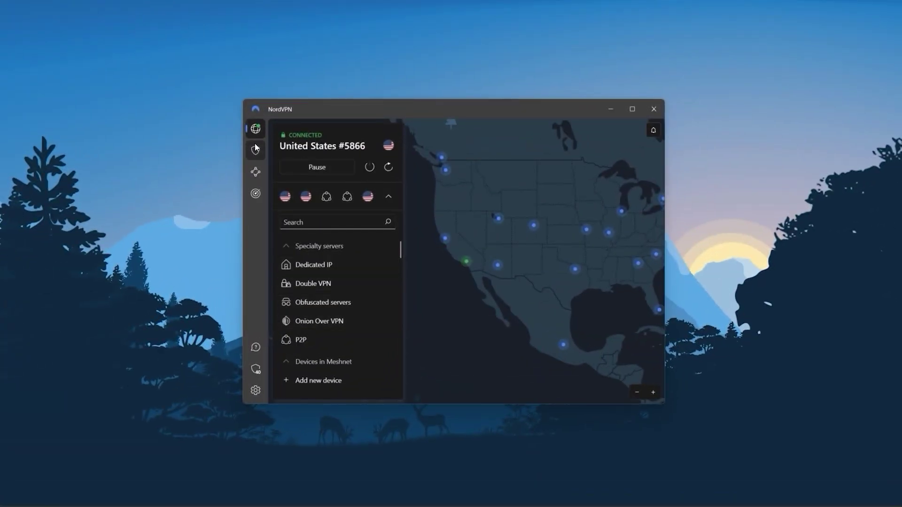
# Step: Revisit Threat Protection, Meshnet and Dark Web Monitor, ending on NordVPN's Settings page
pyautogui.click(255, 148)
pyautogui.click(255, 171)
pyautogui.click(255, 193)
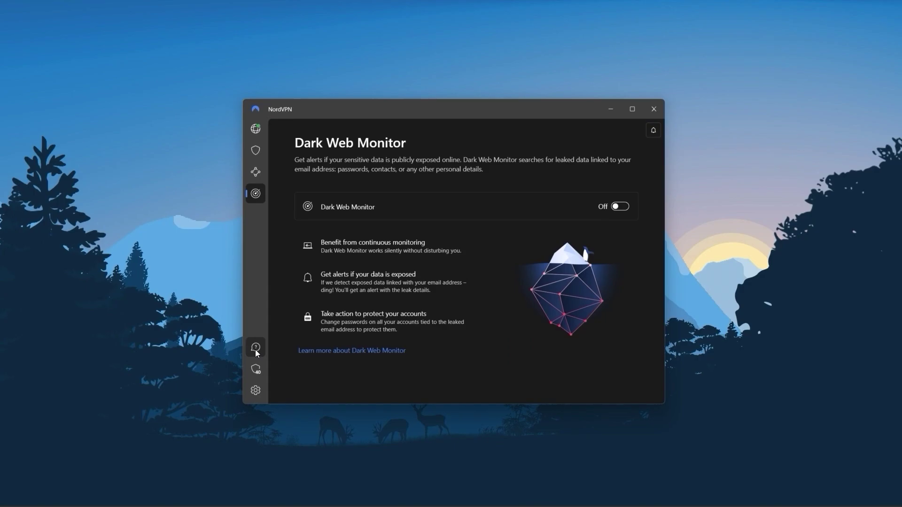
pyautogui.click(255, 391)
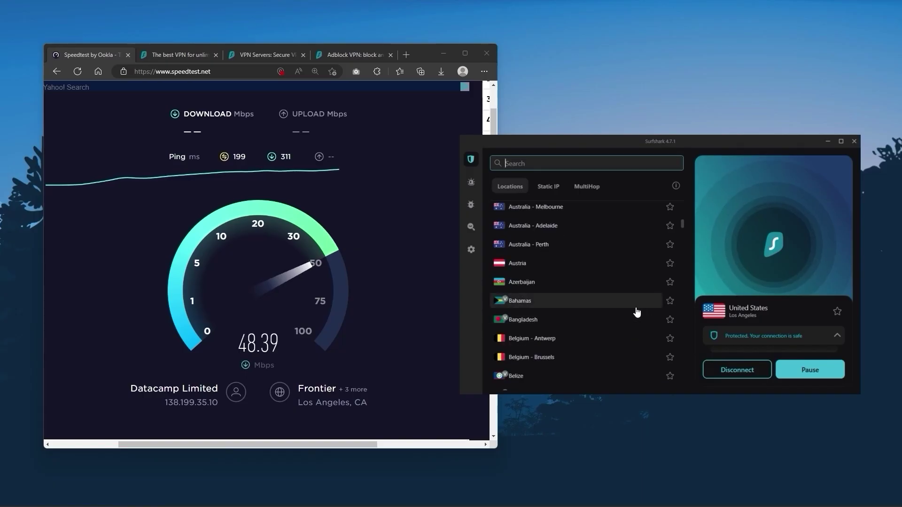
pyautogui.scroll(3, 628, 299)
pyautogui.scroll(3, 628, 300)
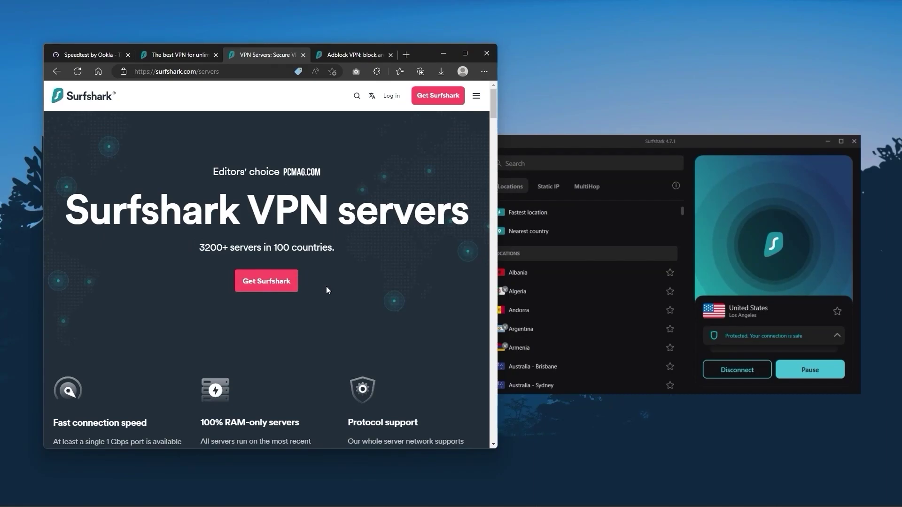
pyautogui.scroll(-10, 326, 286)
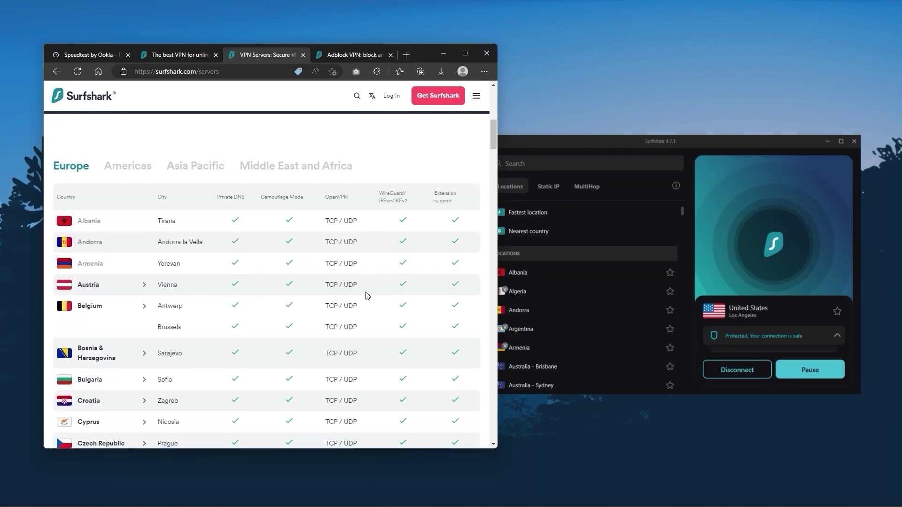
pyautogui.scroll(-8, 327, 286)
pyautogui.scroll(-8, 326, 287)
# Step: Tour Surfshark's Adblock, Static IP and MultiHop views, ending on the country Locations list
pyautogui.click(628, 152)
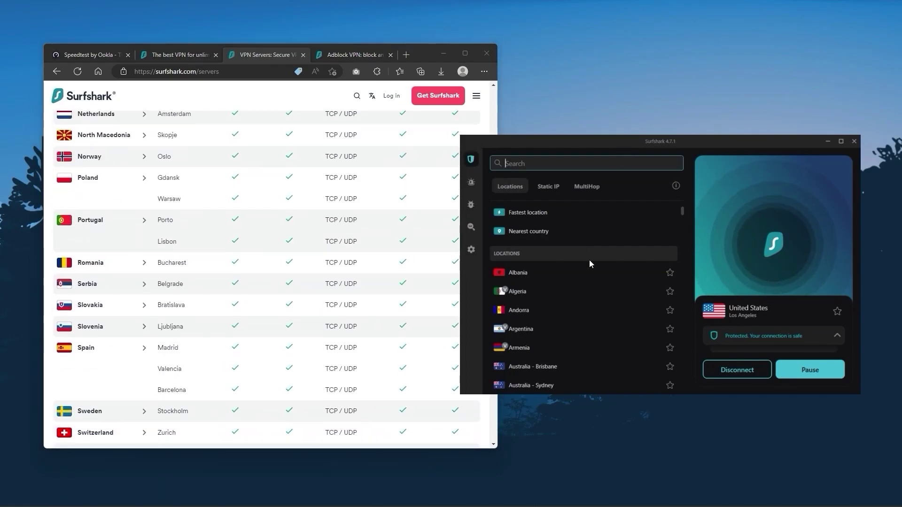
pyautogui.scroll(-4, 589, 282)
pyautogui.scroll(-4, 589, 295)
pyautogui.scroll(-3, 580, 319)
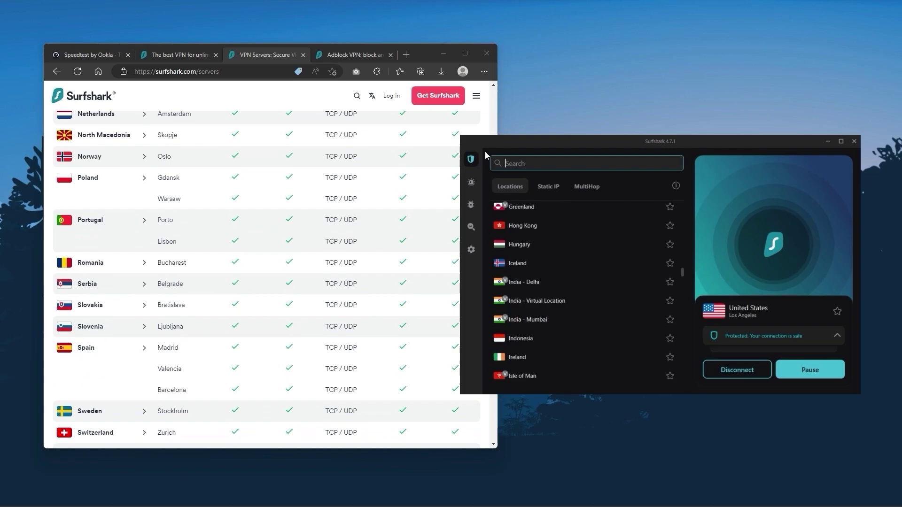
pyautogui.click(350, 55)
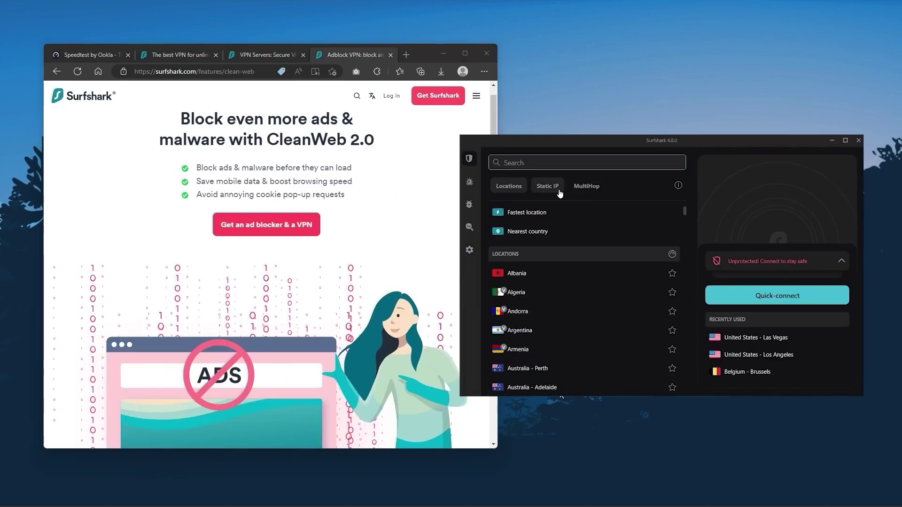
pyautogui.click(557, 187)
pyautogui.click(584, 188)
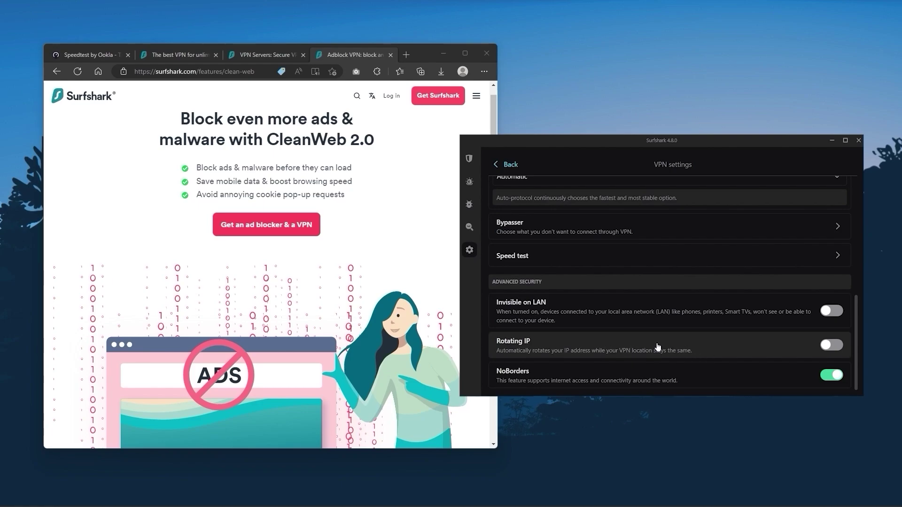
pyautogui.scroll(5, 656, 347)
pyautogui.scroll(5, 631, 346)
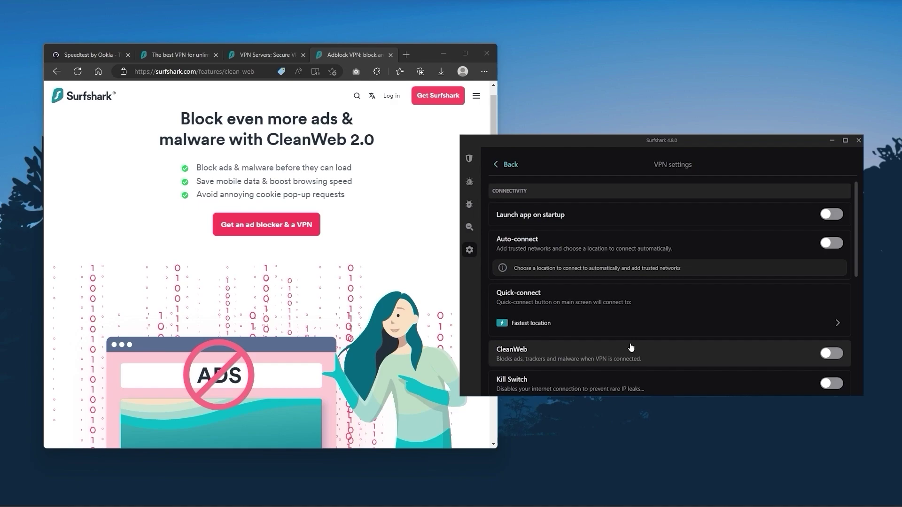
pyautogui.click(470, 159)
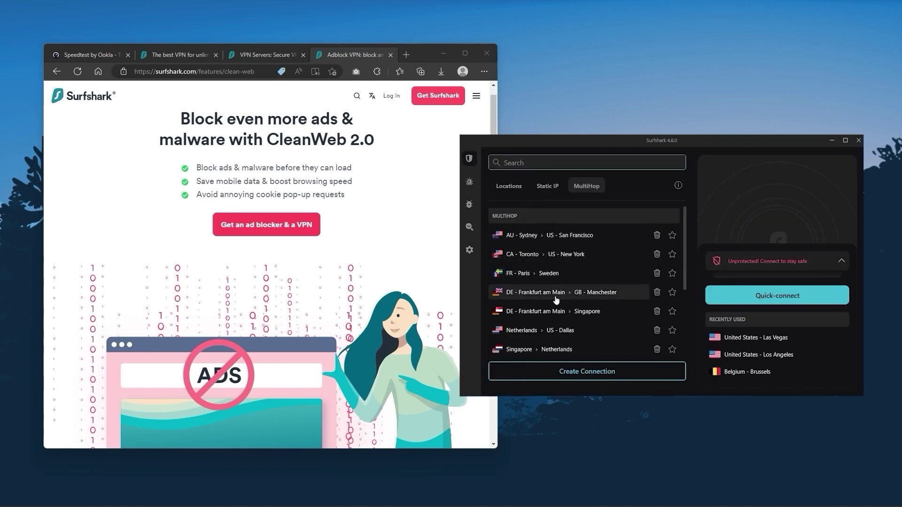
pyautogui.click(509, 186)
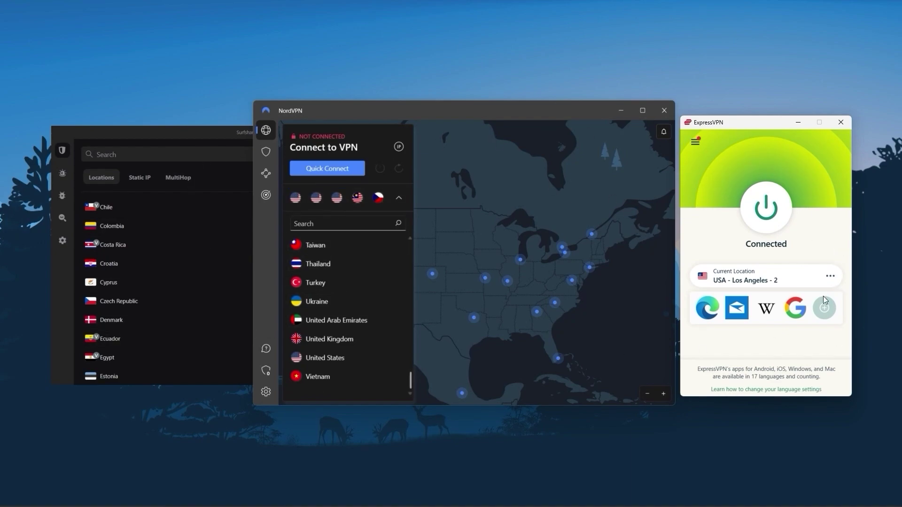
pyautogui.click(831, 276)
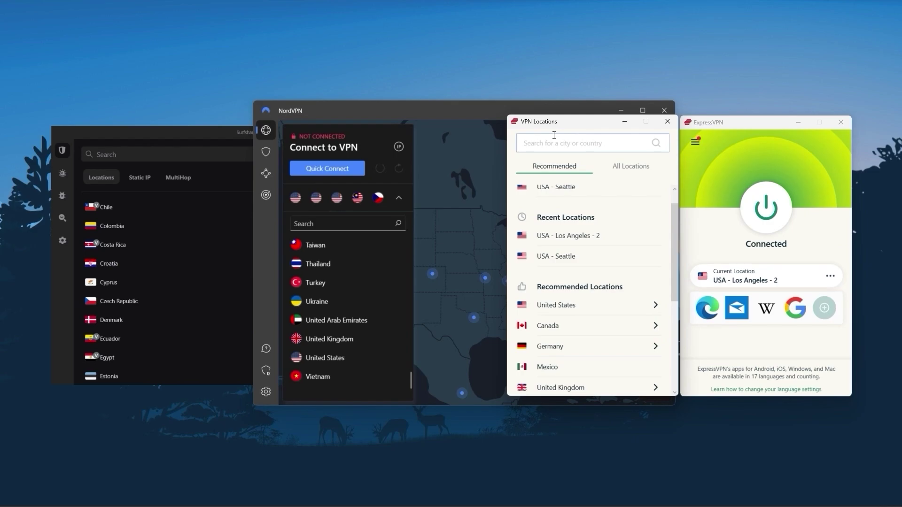
pyautogui.click(667, 121)
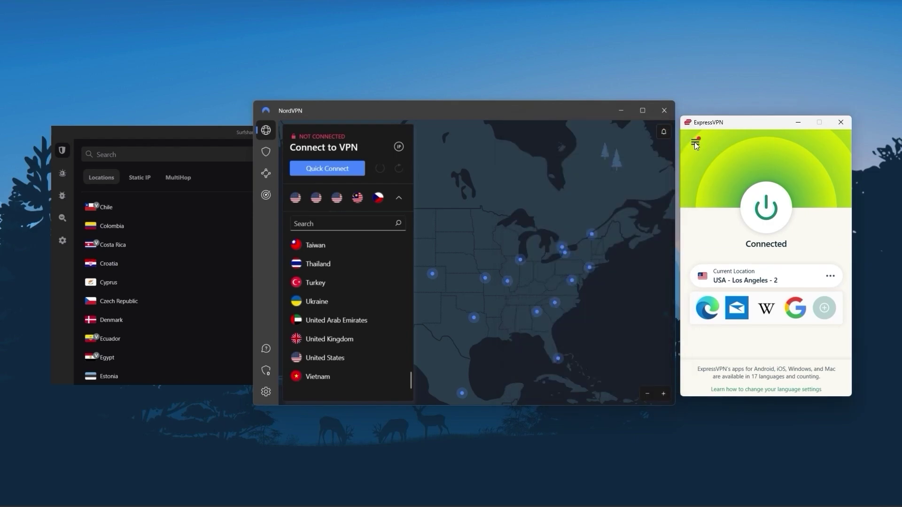
pyautogui.click(695, 141)
pyautogui.click(719, 174)
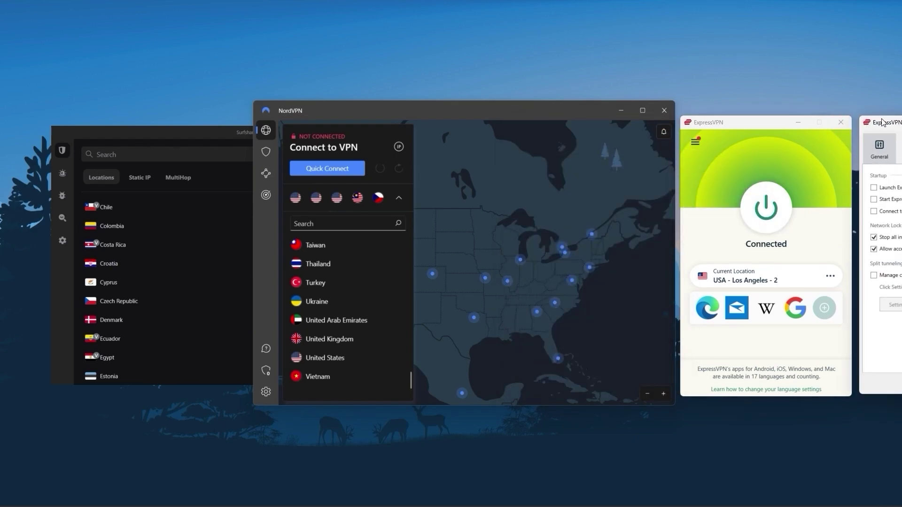
pyautogui.moveTo(882, 122); pyautogui.dragTo(465, 129)
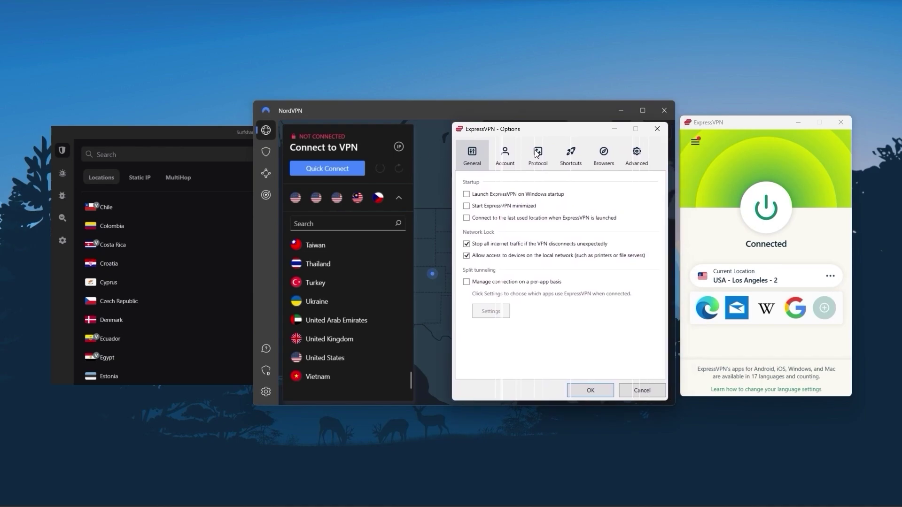
pyautogui.click(536, 153)
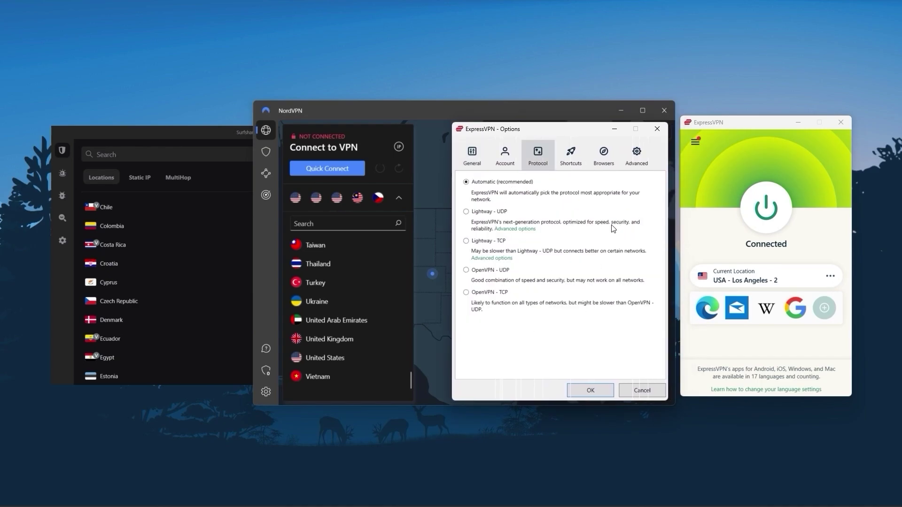
pyautogui.click(635, 385)
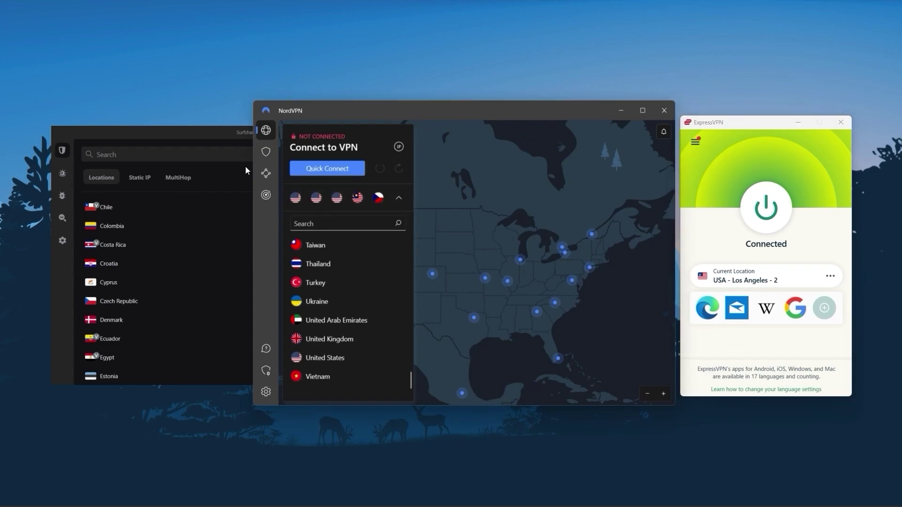
pyautogui.click(266, 392)
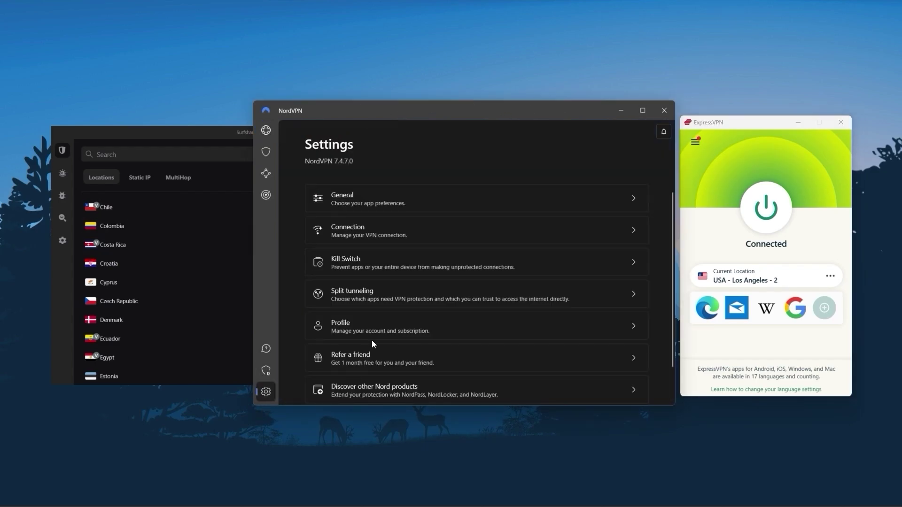
pyautogui.click(423, 233)
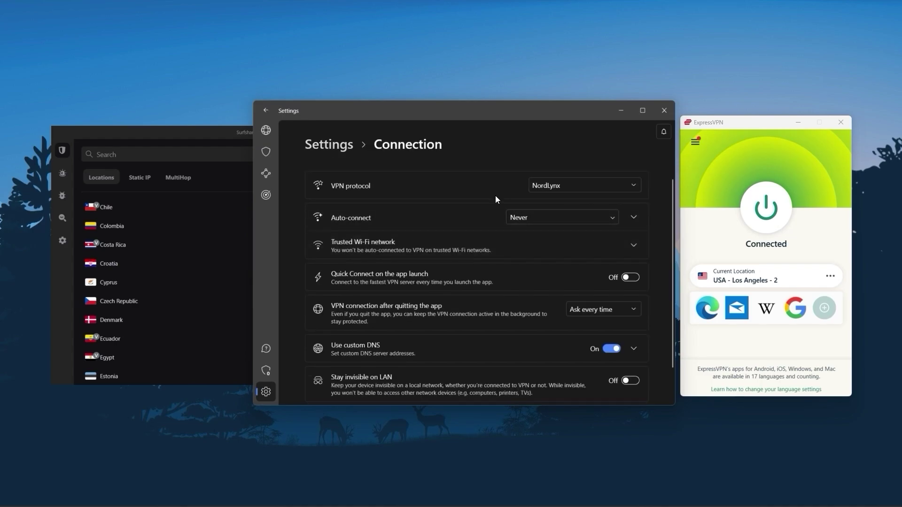
pyautogui.scroll(-1, 495, 195)
pyautogui.scroll(1, 494, 311)
pyautogui.scroll(-1, 536, 303)
pyautogui.click(265, 151)
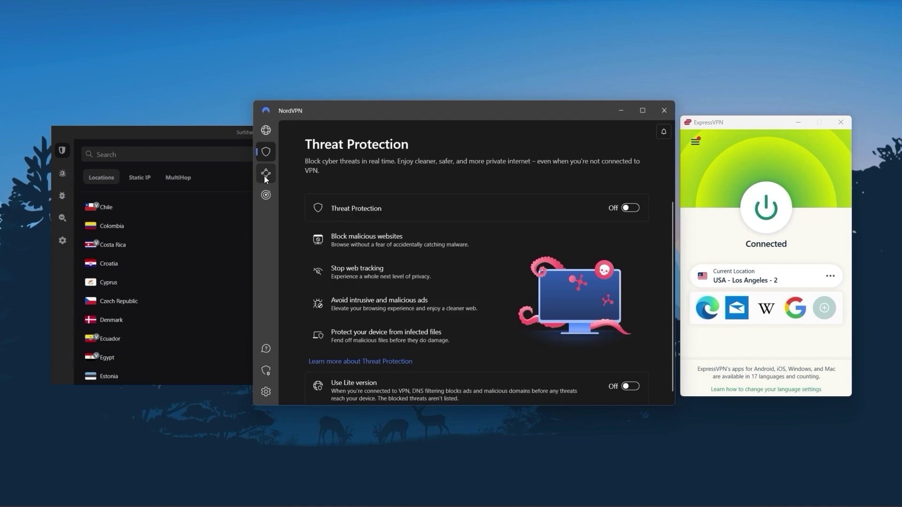
pyautogui.click(266, 174)
pyautogui.click(266, 195)
pyautogui.click(266, 152)
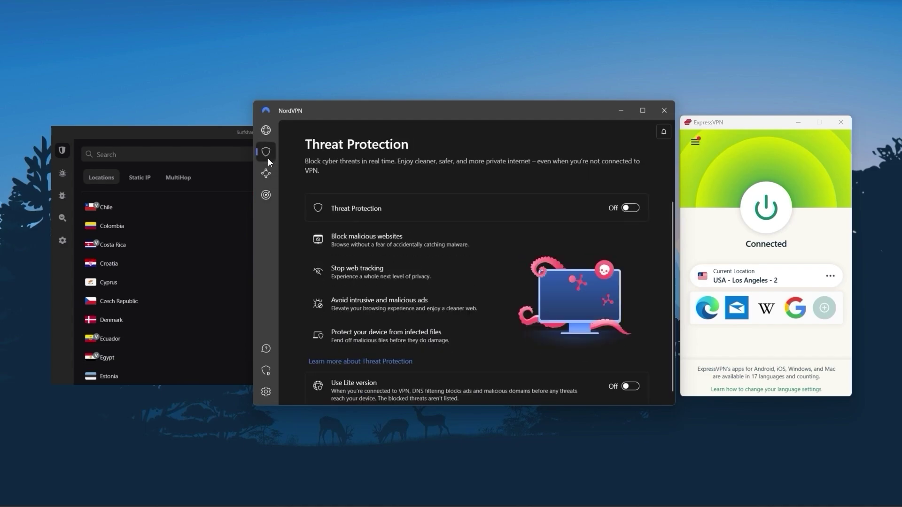
pyautogui.click(267, 131)
pyautogui.scroll(3, 360, 283)
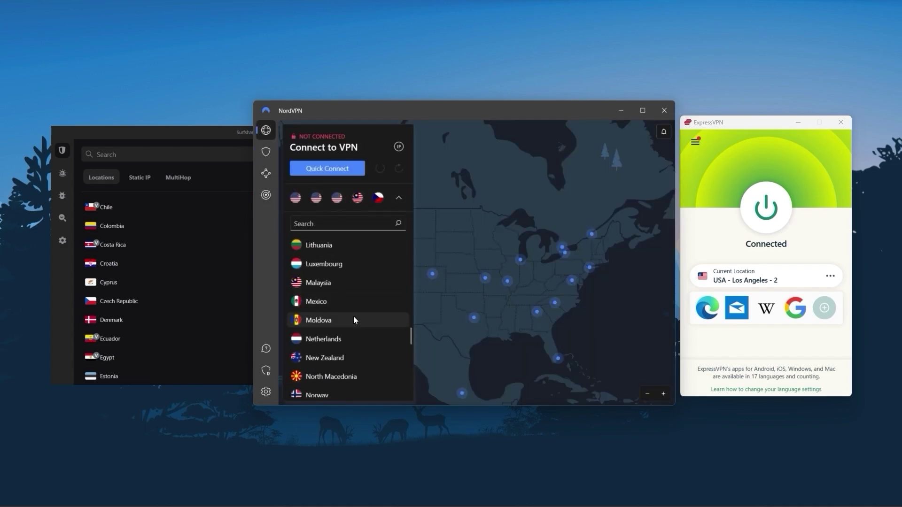
pyautogui.scroll(5, 358, 321)
pyautogui.scroll(5, 364, 322)
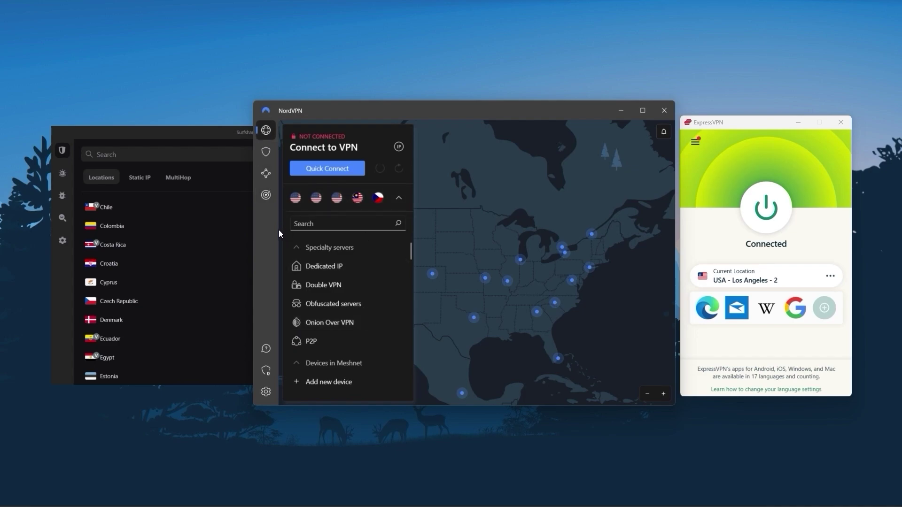
# Step: Bring Surfshark forward, browse its Settings, Antivirus and Alert pages, ending on the VPN locations
pyautogui.click(180, 134)
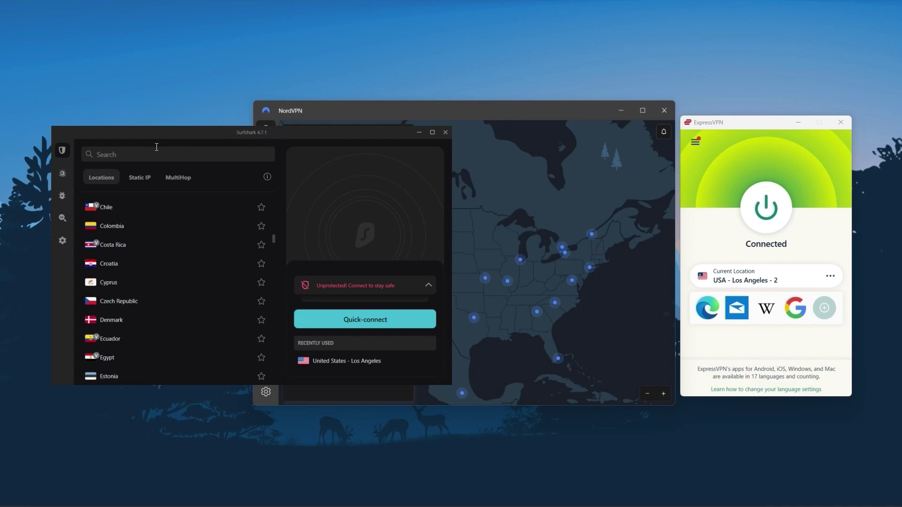
pyautogui.scroll(6, 183, 253)
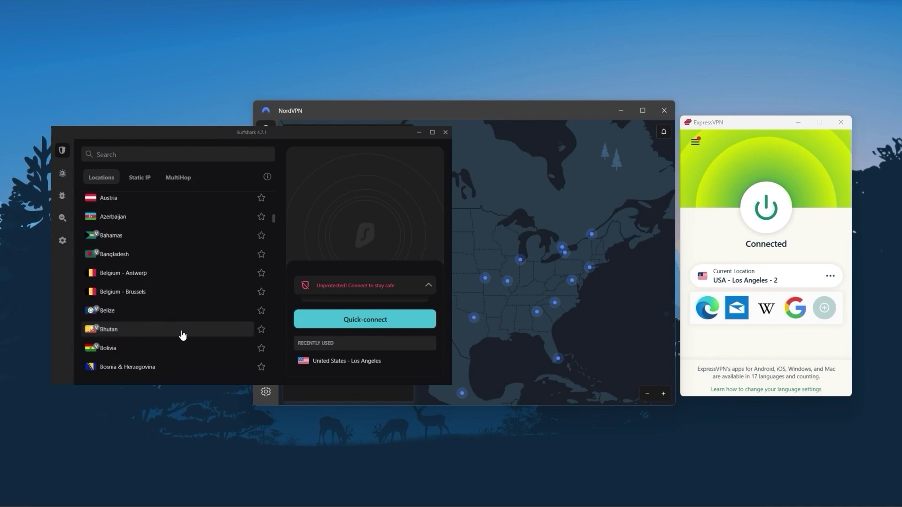
pyautogui.scroll(-5, 174, 273)
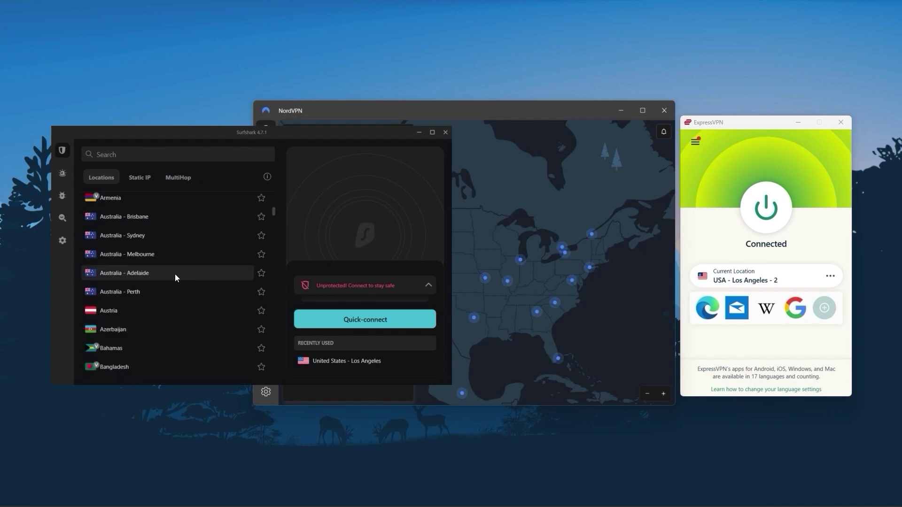
pyautogui.scroll(-5, 183, 282)
pyautogui.scroll(-5, 195, 301)
pyautogui.scroll(-2, 195, 301)
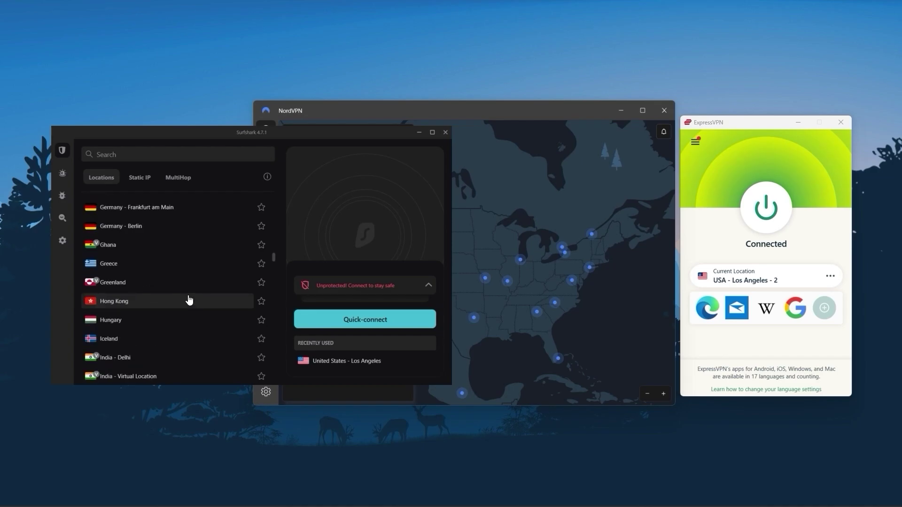
pyautogui.click(63, 240)
pyautogui.click(78, 218)
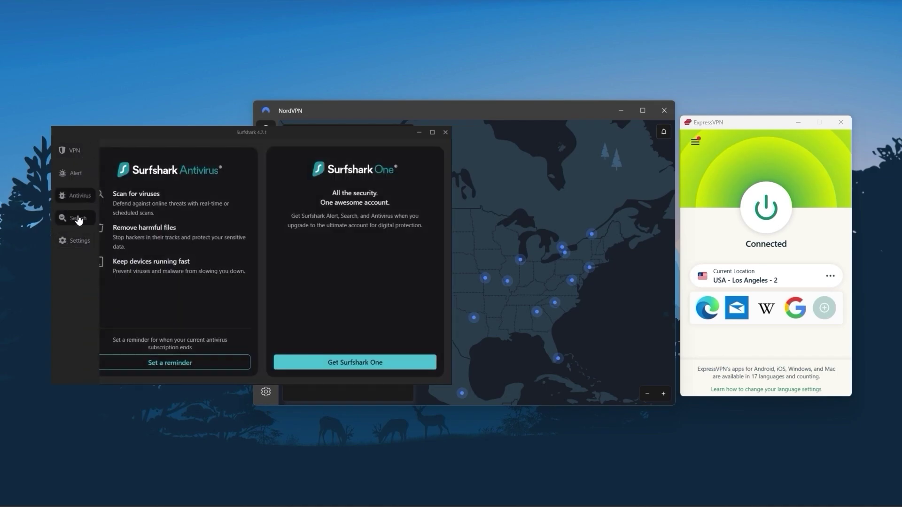
pyautogui.click(76, 173)
pyautogui.click(74, 150)
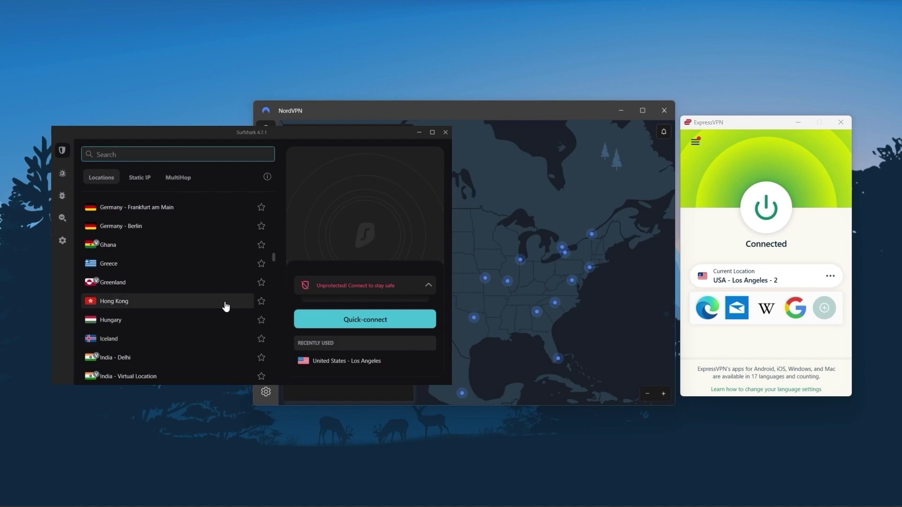
pyautogui.scroll(-2, 230, 293)
pyautogui.scroll(-2, 226, 300)
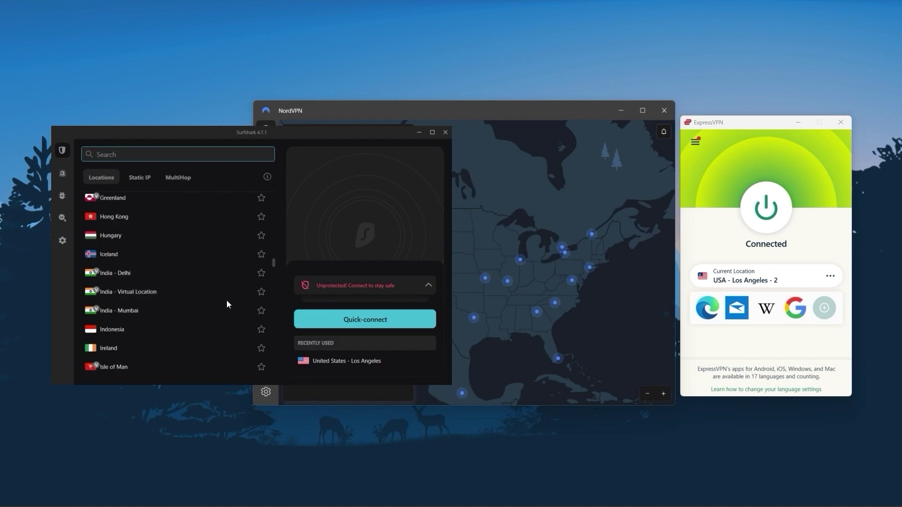